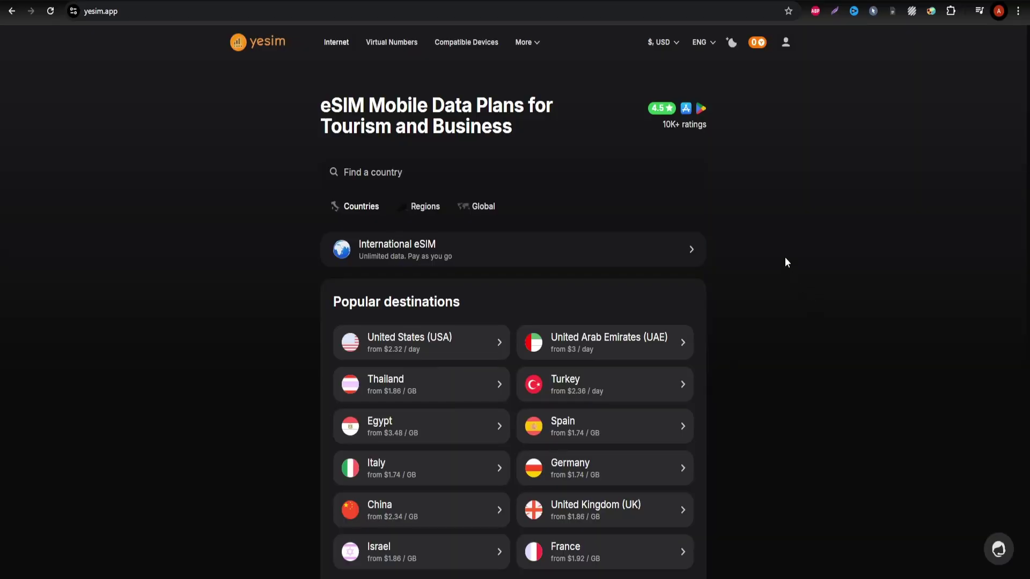
scroll(787, 262, down, 2)
scroll(787, 261, down, 3)
scroll(787, 261, up, 3)
scroll(787, 261, up, 2)
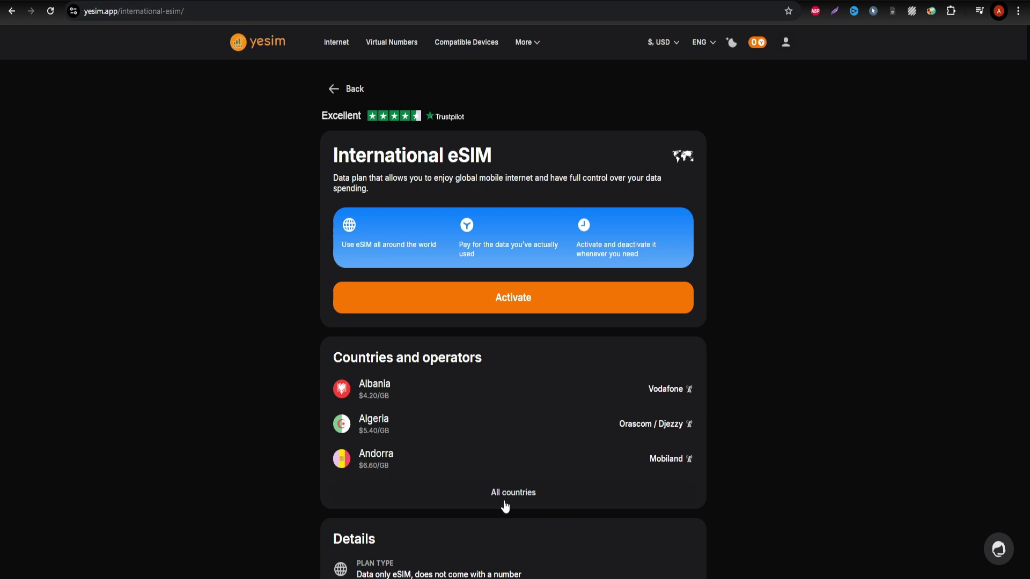
Step: Find Finland under All countries and open Yesim's unlimited Finland eSIM plans, €7 to €59
click(507, 493)
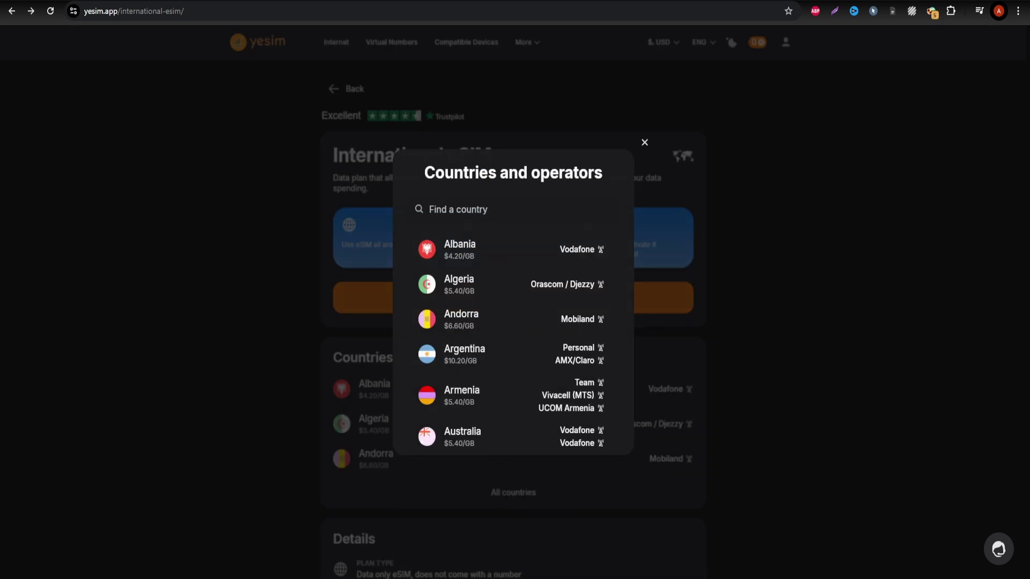
text(Finland)
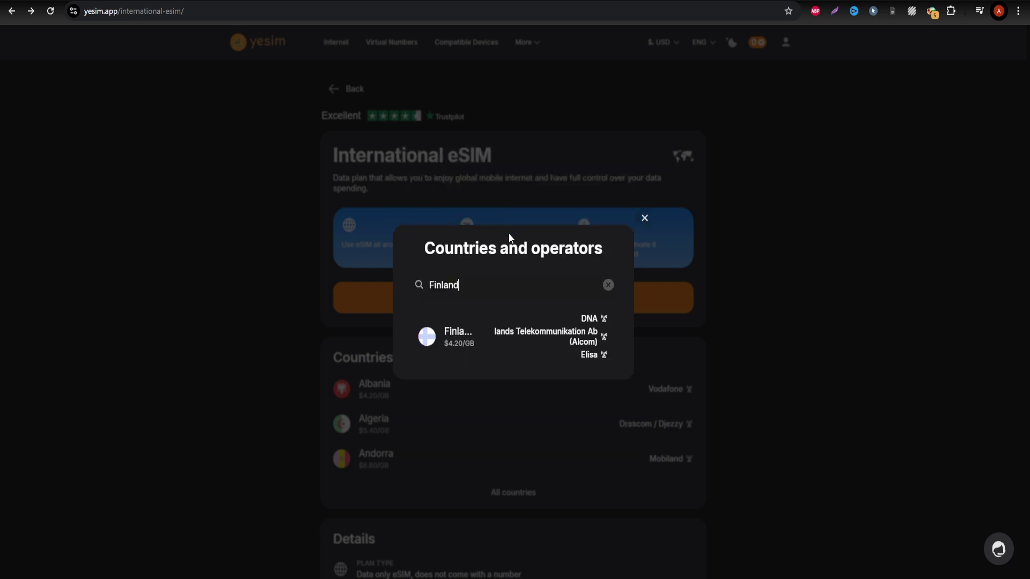
click(469, 338)
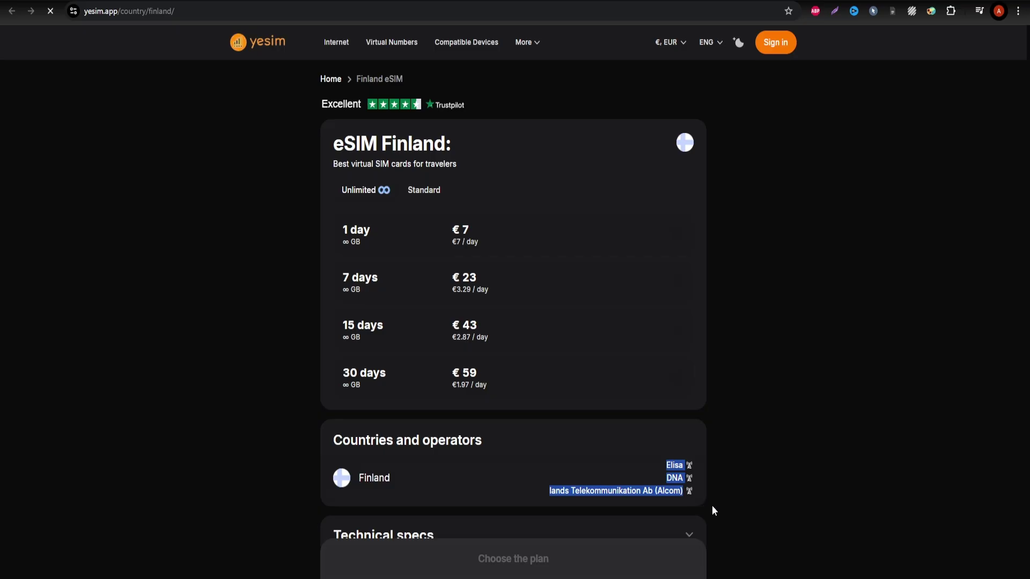
Step: Buy Yesim's 15-day Finland plan and choose to pay by card
click(719, 505)
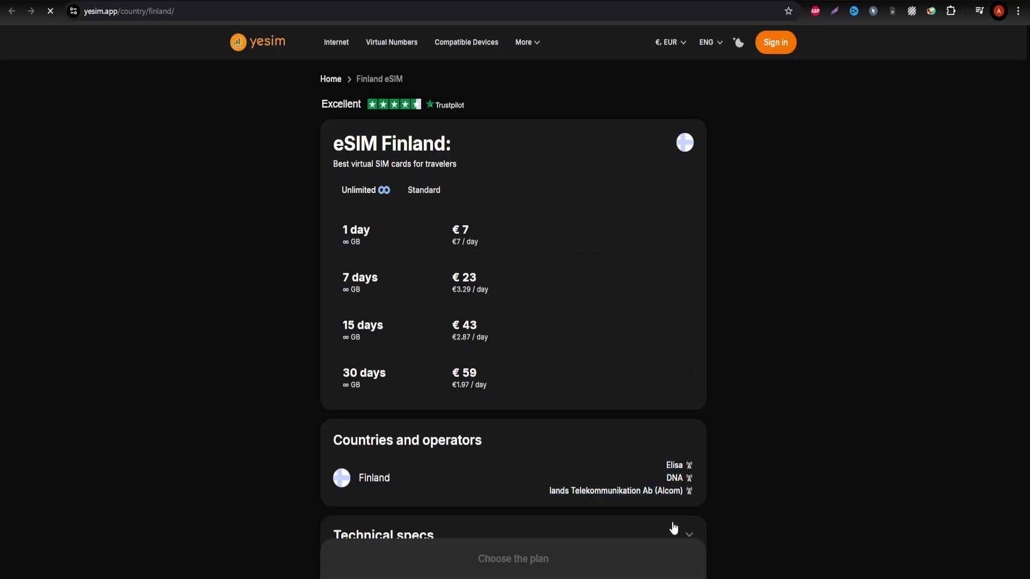
click(539, 337)
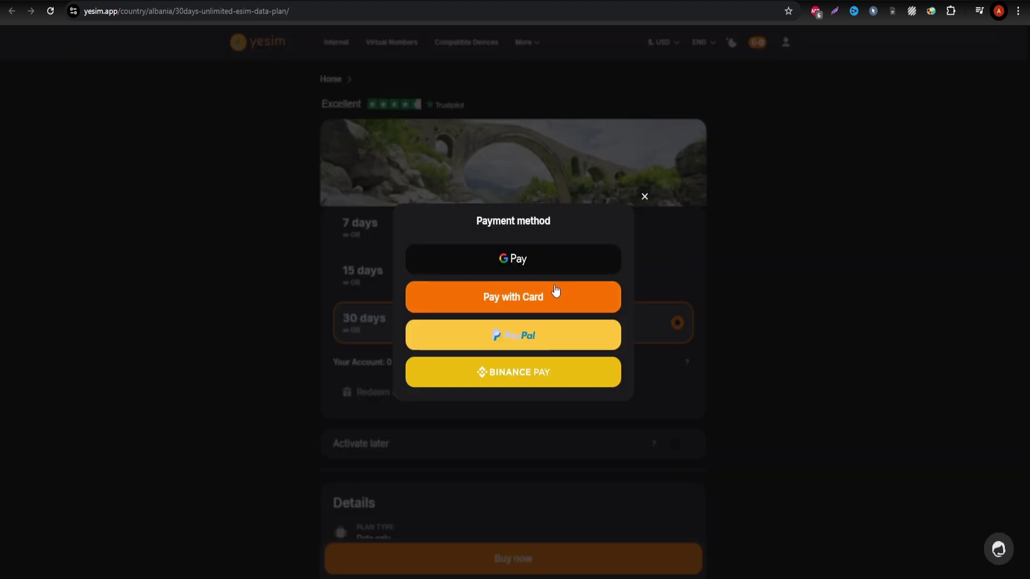
click(546, 298)
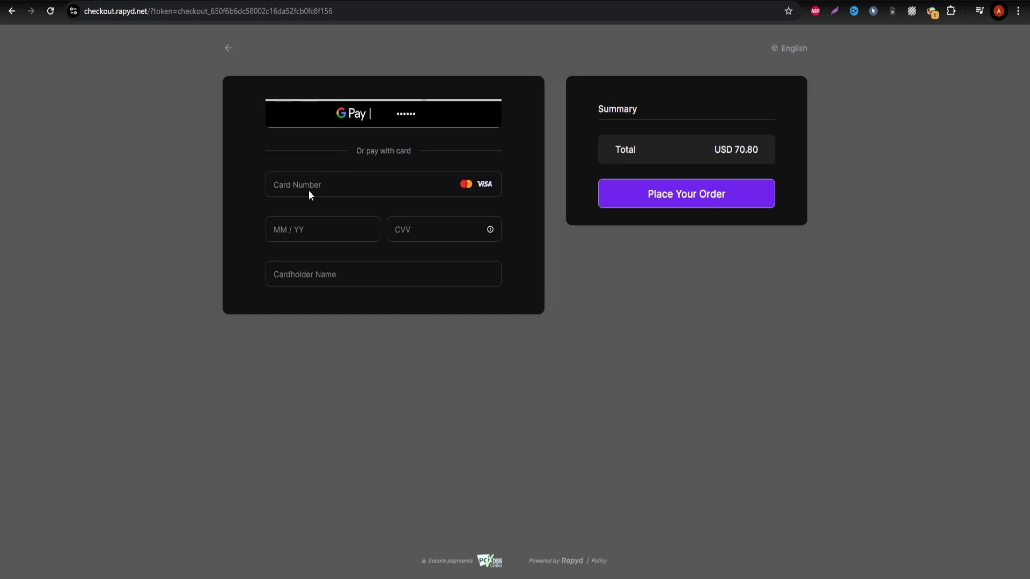
Step: Step through the card number, expiry, security code and cardholder name fields at the USD 70.80 checkout
click(308, 190)
click(309, 229)
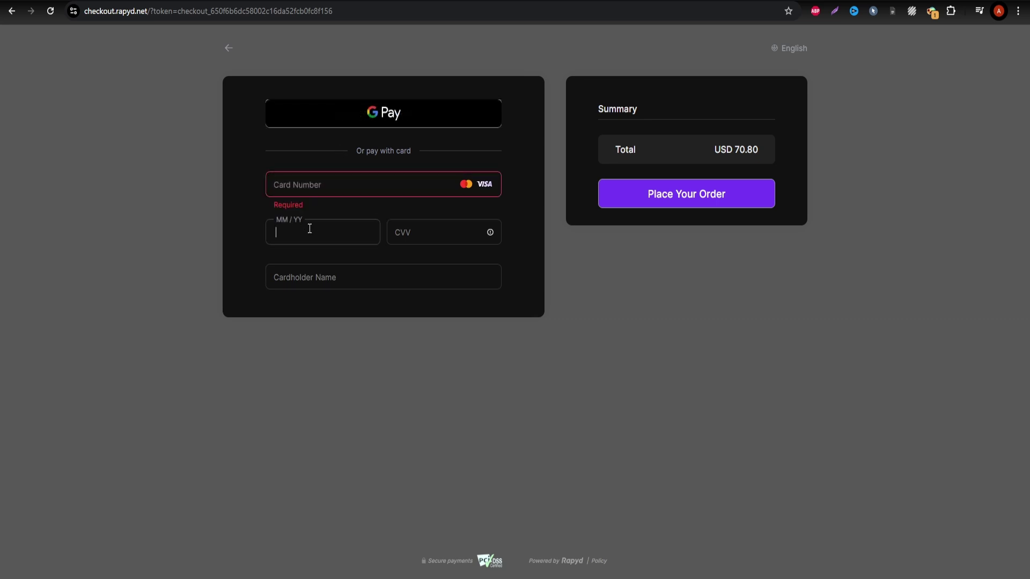
click(408, 231)
click(362, 282)
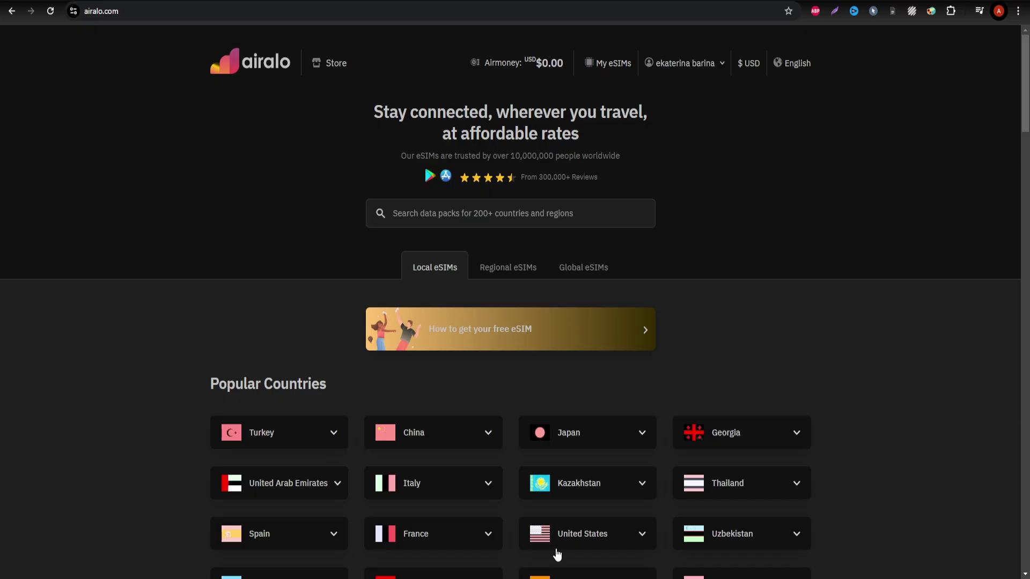
Step: Search Airalo for Finland and open its Finn Communication plans, 1 GB $4.50 to 20 GB $26.00
click(491, 213)
text(Finland)
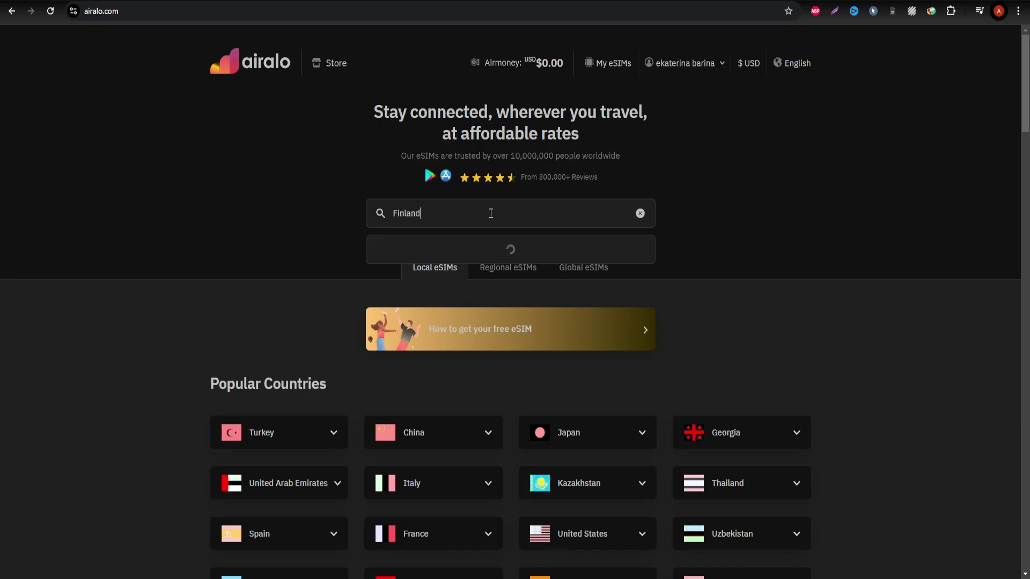
click(447, 288)
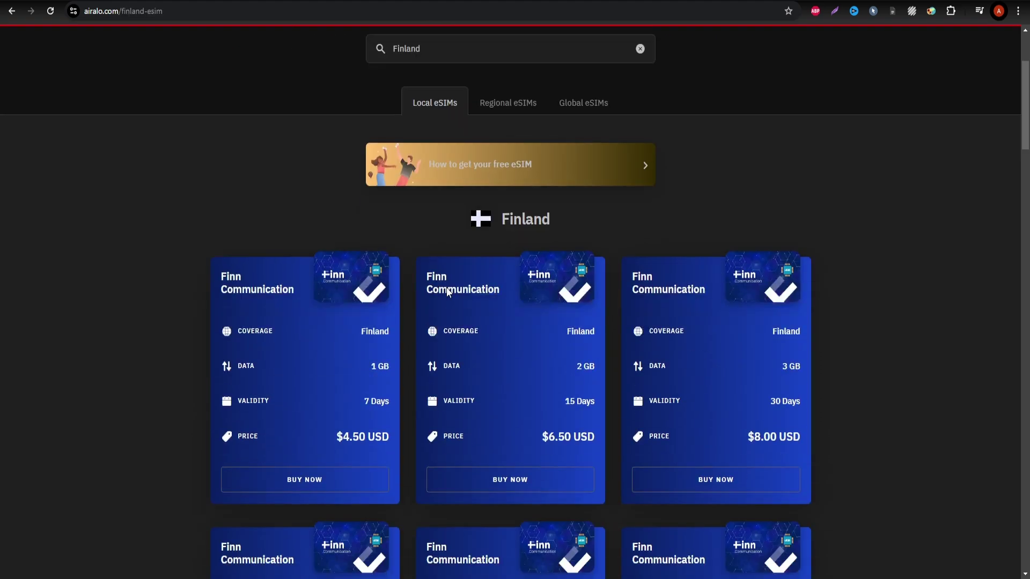
scroll(447, 287, down, 2)
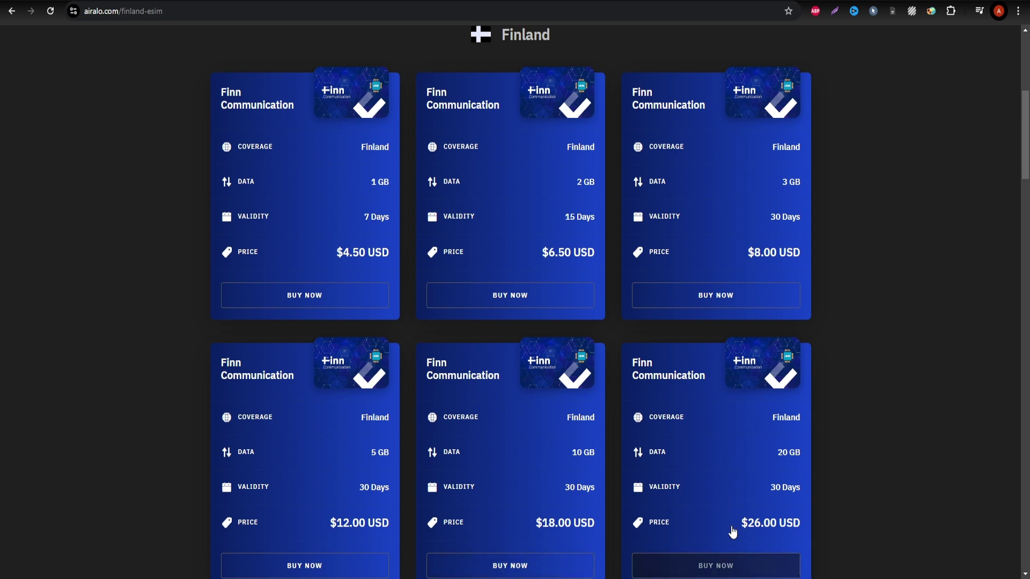
Step: Buy the $26.00 Finland plan and bring up the payment method choices
click(562, 552)
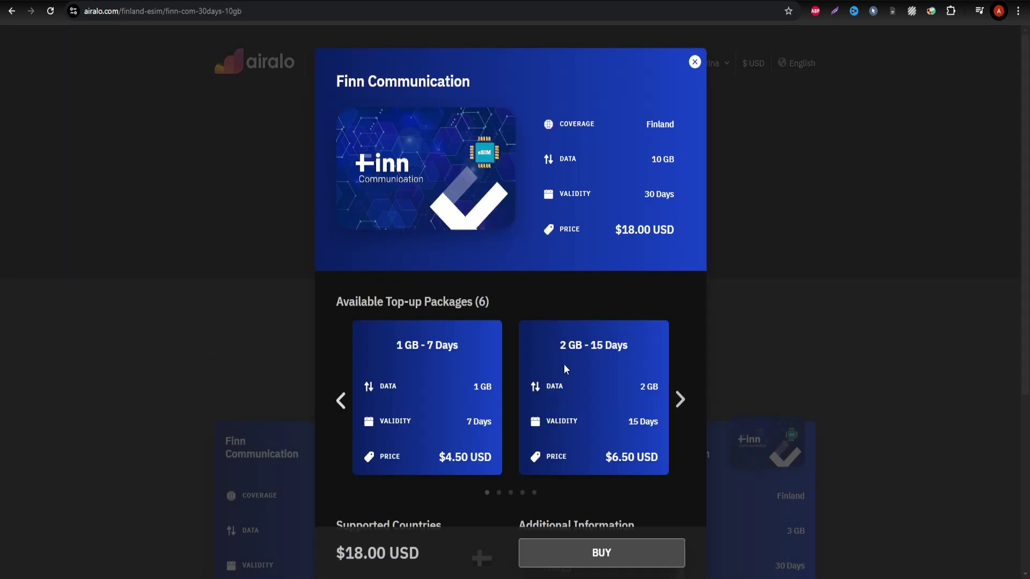
scroll(563, 367, down, 2)
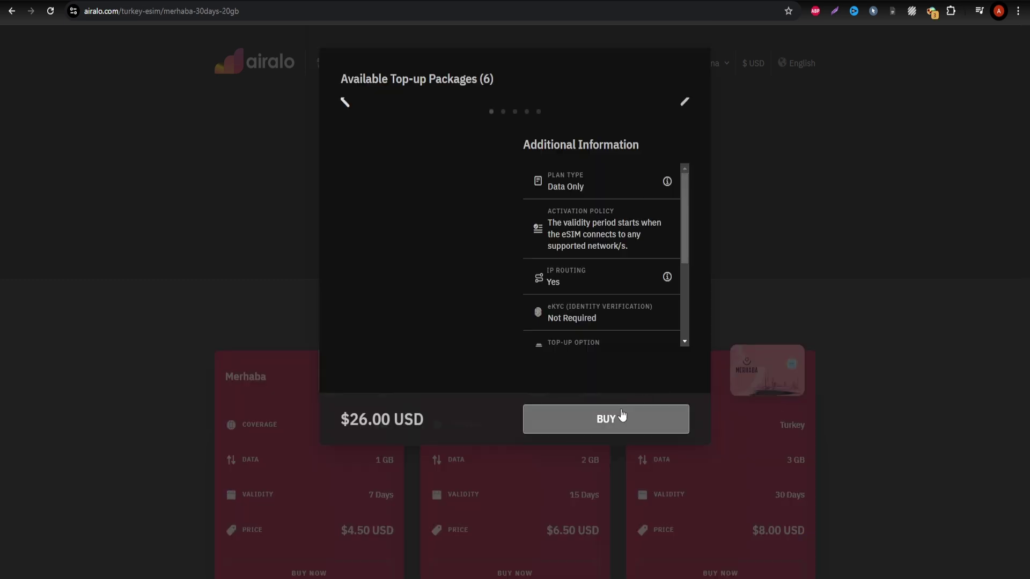
click(620, 414)
click(435, 288)
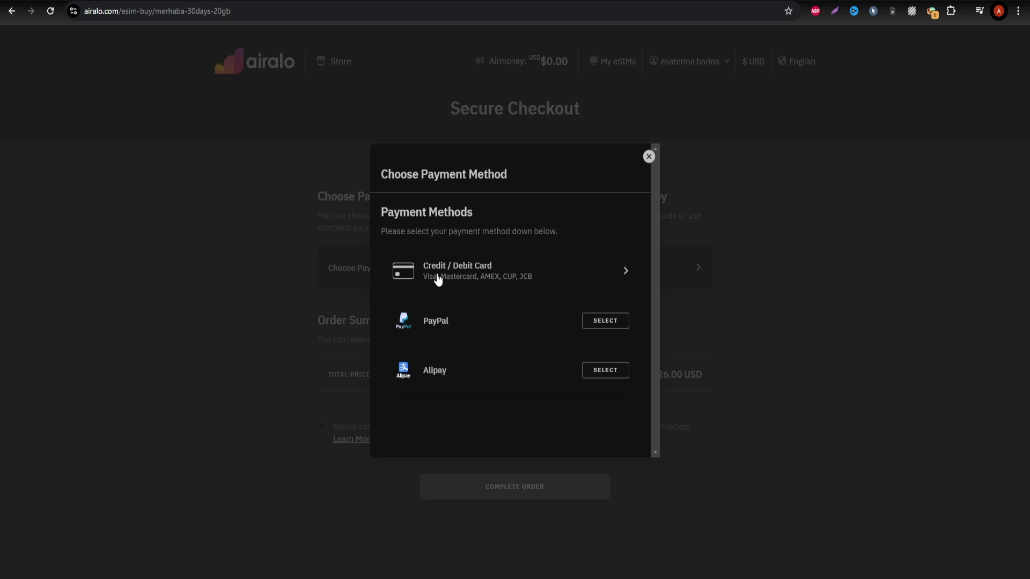
Step: Try the Credit/Debit Card form, close it, then confirm and accept eSIM device compatibility
click(475, 278)
click(450, 312)
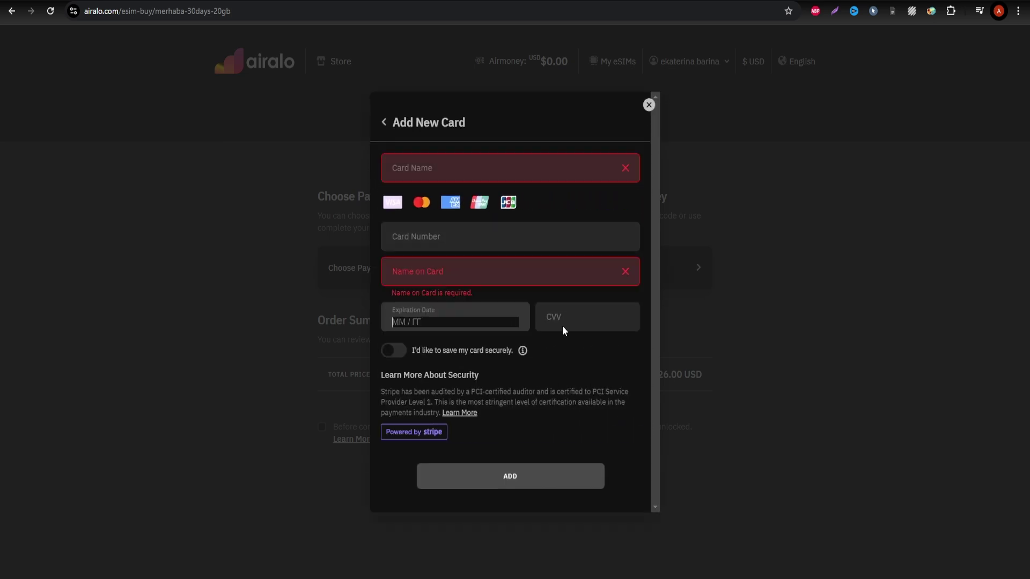
click(563, 322)
click(395, 350)
click(648, 105)
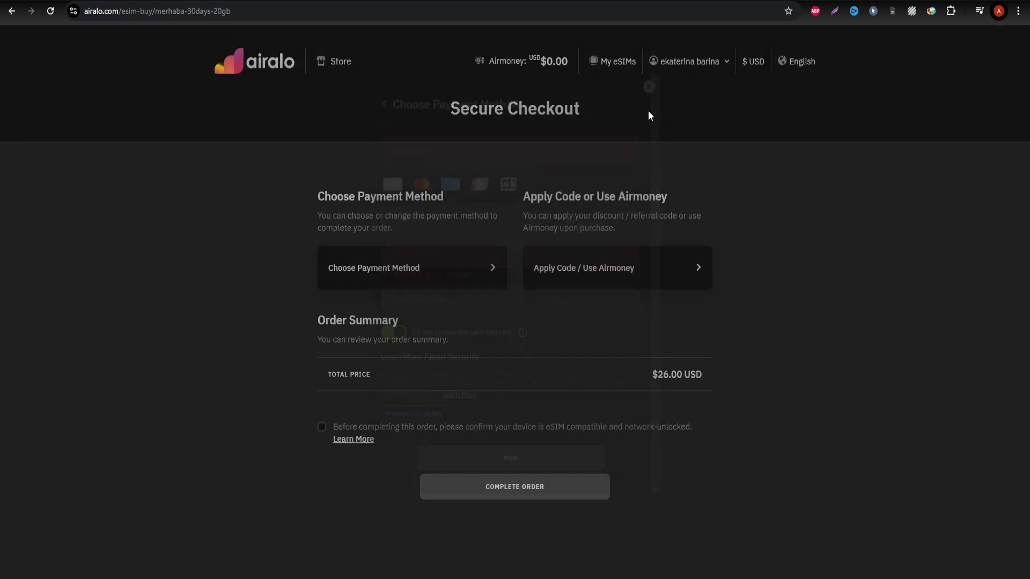
click(321, 427)
click(522, 427)
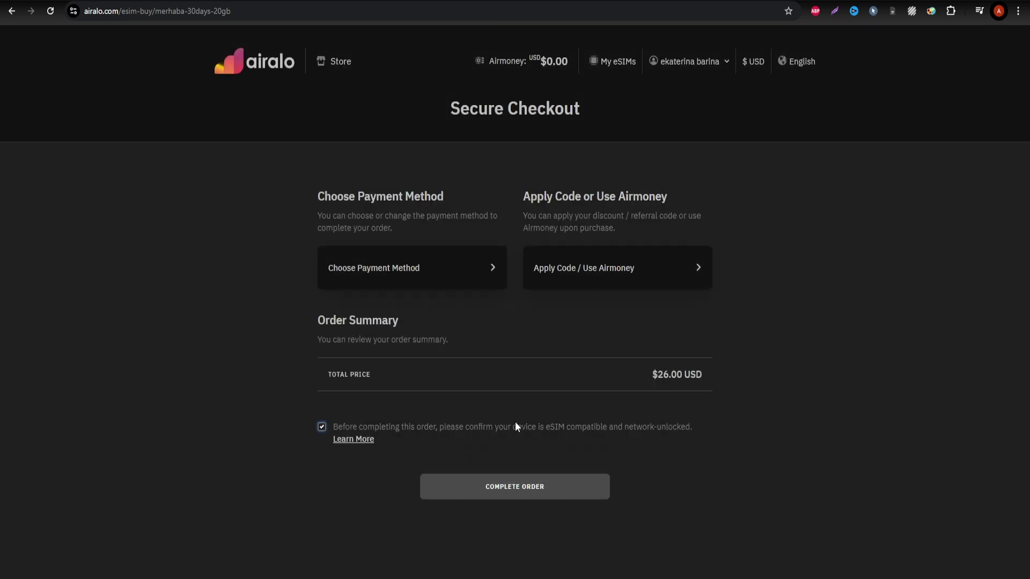
scroll(597, 339, down, 3)
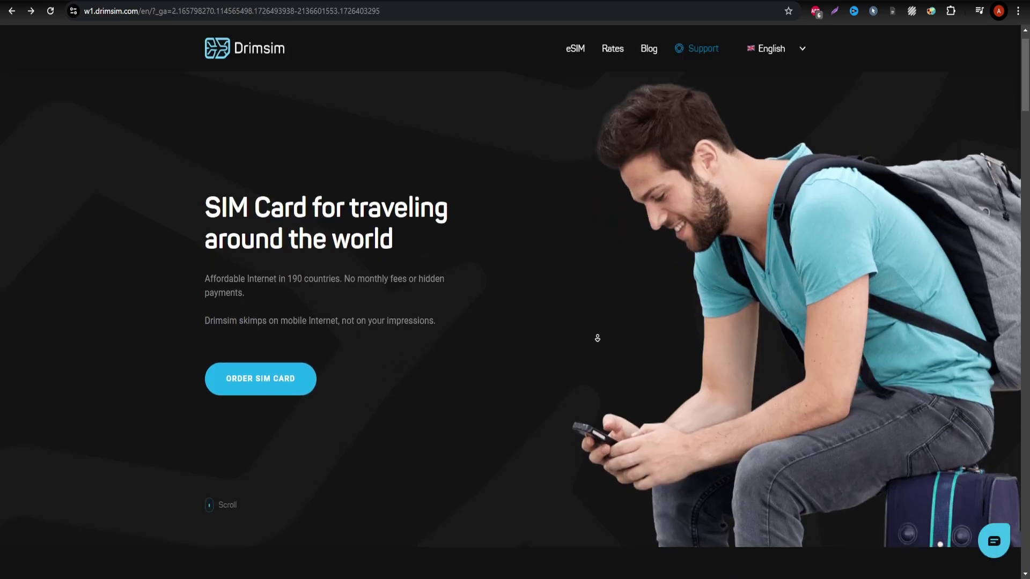
scroll(597, 339, down, 2)
scroll(598, 341, down, 1)
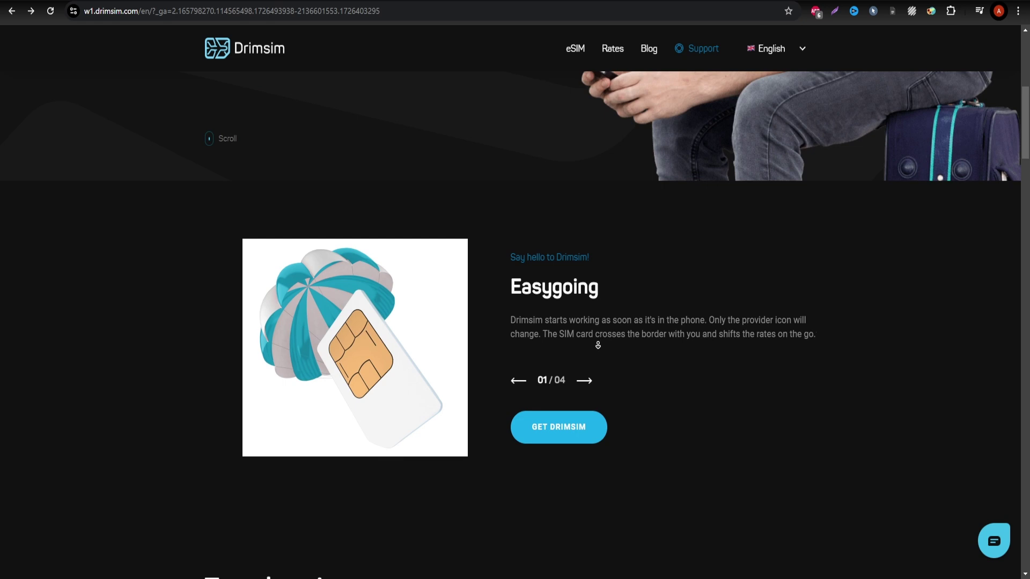
scroll(597, 342, down, 1)
scroll(598, 345, down, 1)
scroll(598, 346, down, 2)
scroll(598, 346, down, 1)
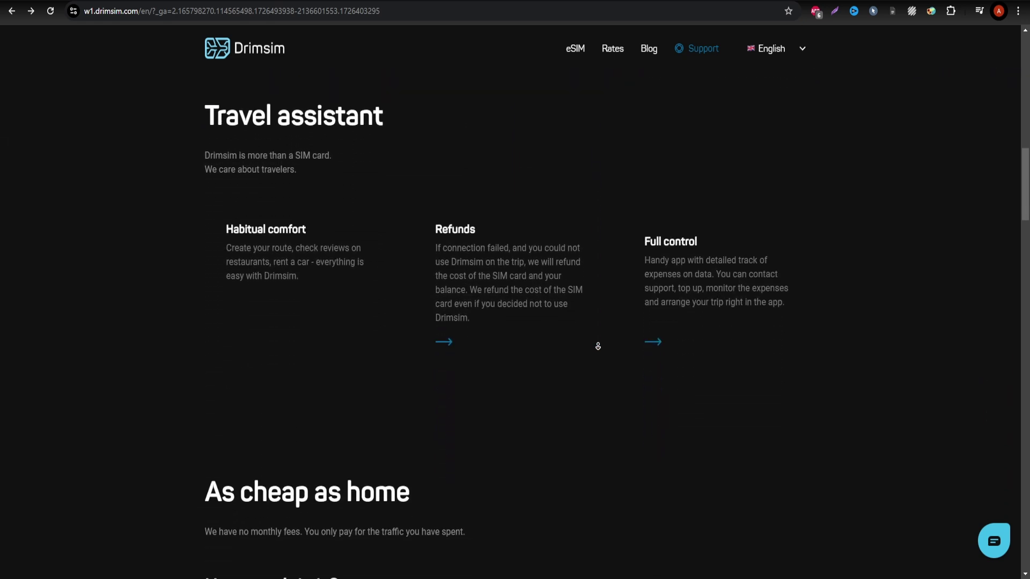
scroll(598, 346, down, 2)
scroll(598, 346, down, 1)
scroll(598, 346, down, 1)
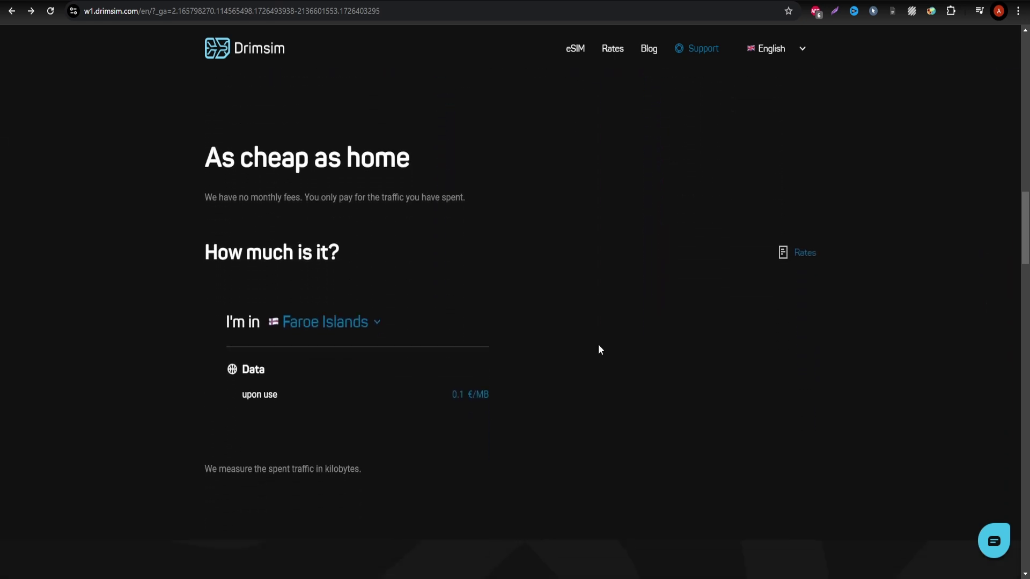
Step: Change Drimsim's How much is it? country from Faroe Islands to Finland, showing €0.01/MB
click(379, 334)
drag(341, 374, 255, 377)
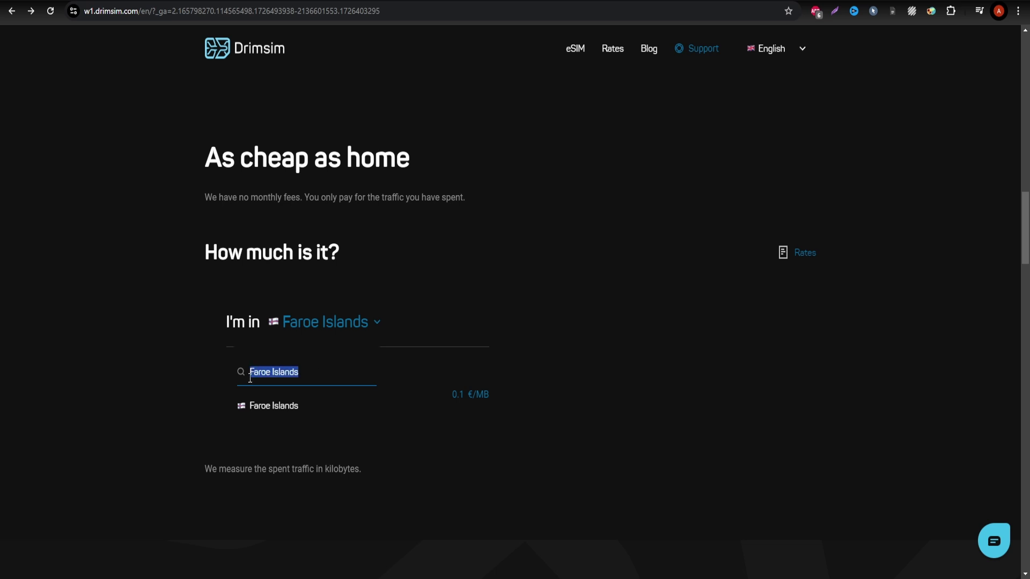
text(Finland)
click(280, 409)
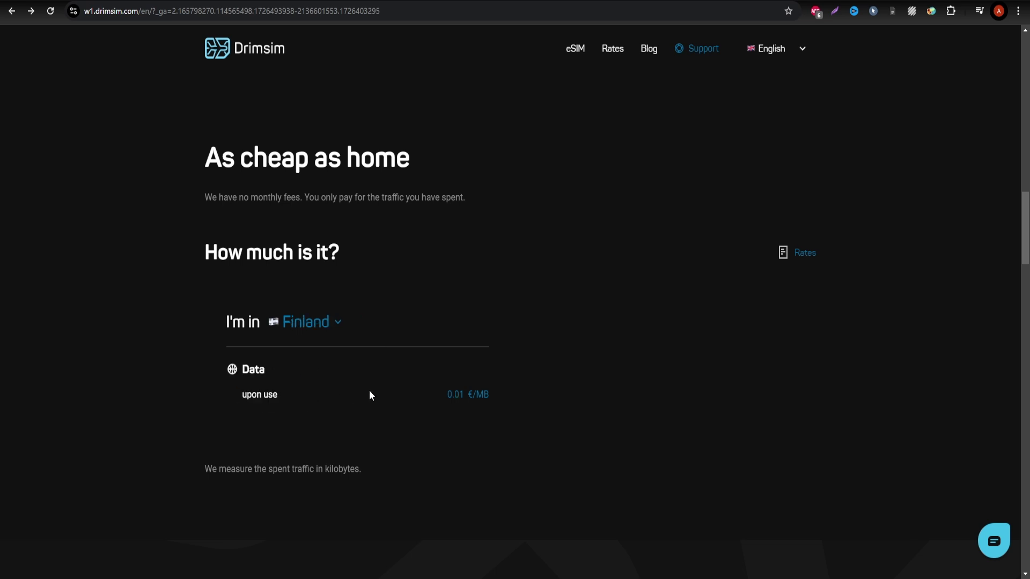
drag(369, 395, 543, 396)
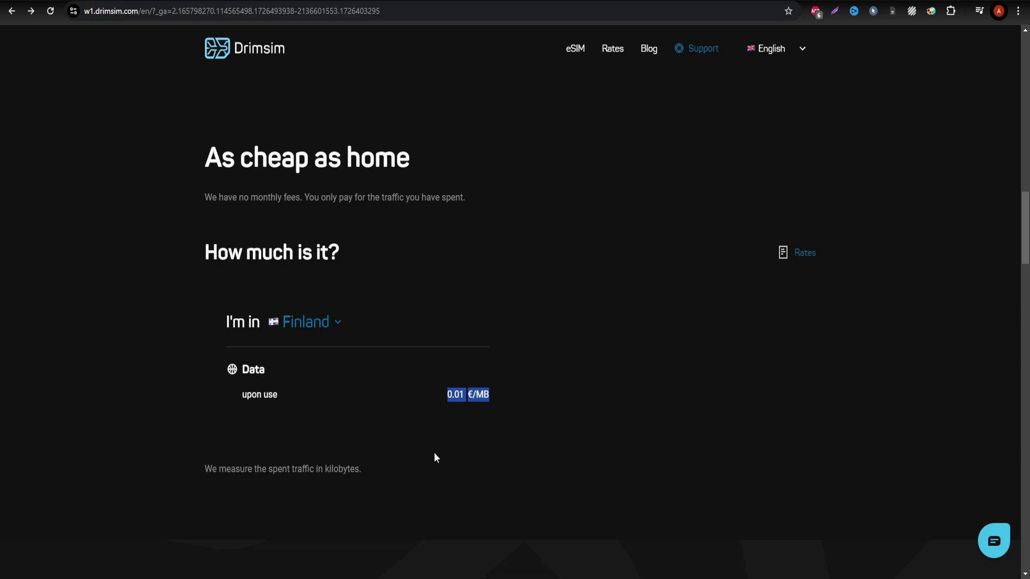
click(571, 361)
scroll(572, 403, down, 10)
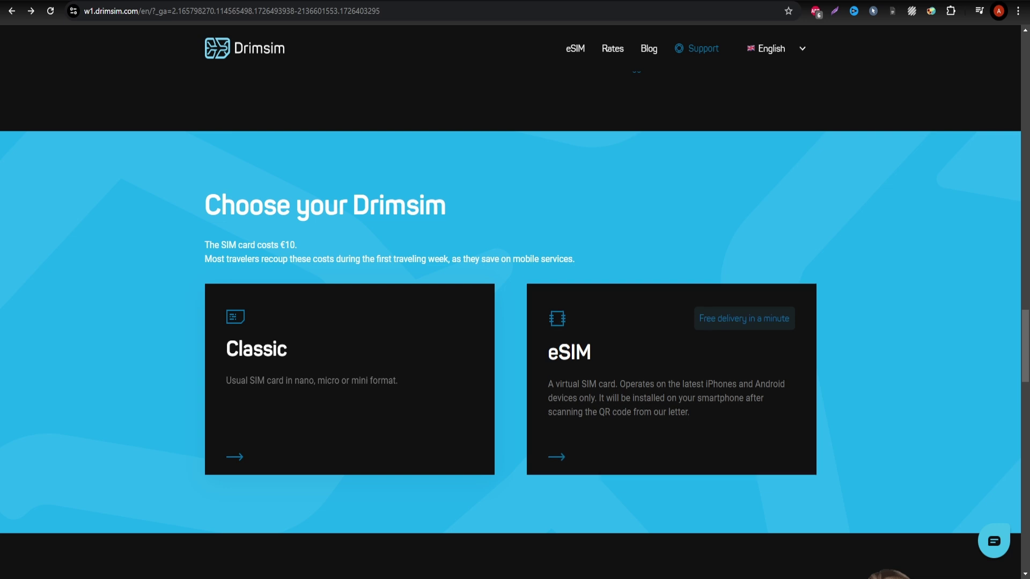
scroll(515, 322, down, 1)
Step: Order the €10 eSIM with an activation email, accept the terms, and proceed to pay 10 €
click(564, 347)
click(403, 462)
text(myemail@)
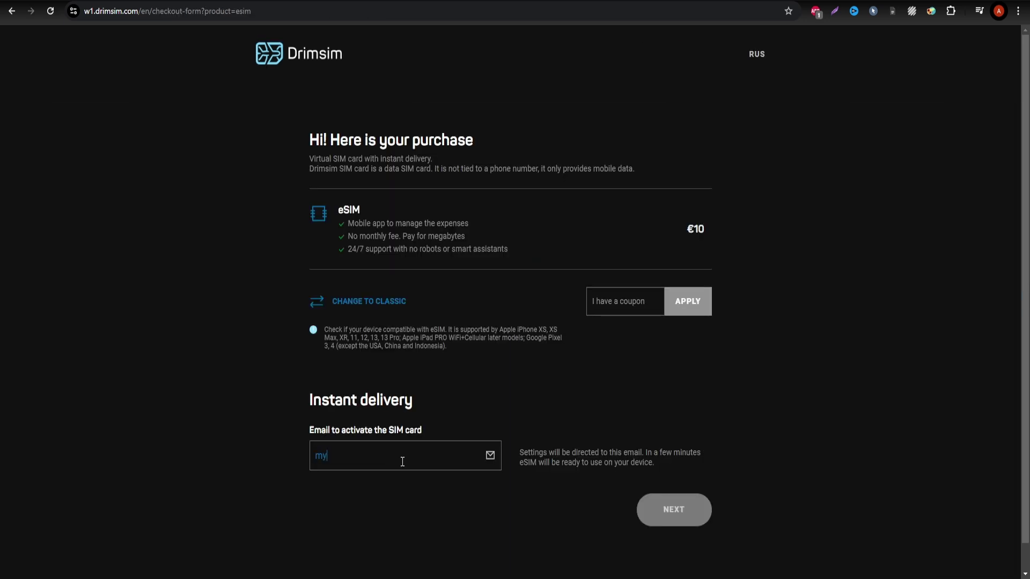
text(gmail.com)
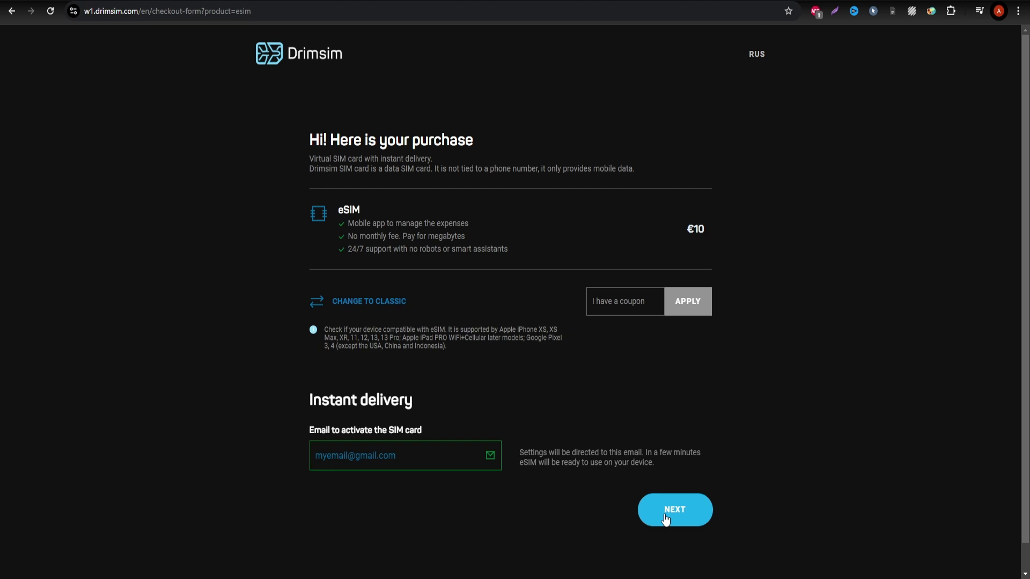
click(666, 515)
click(317, 390)
click(681, 434)
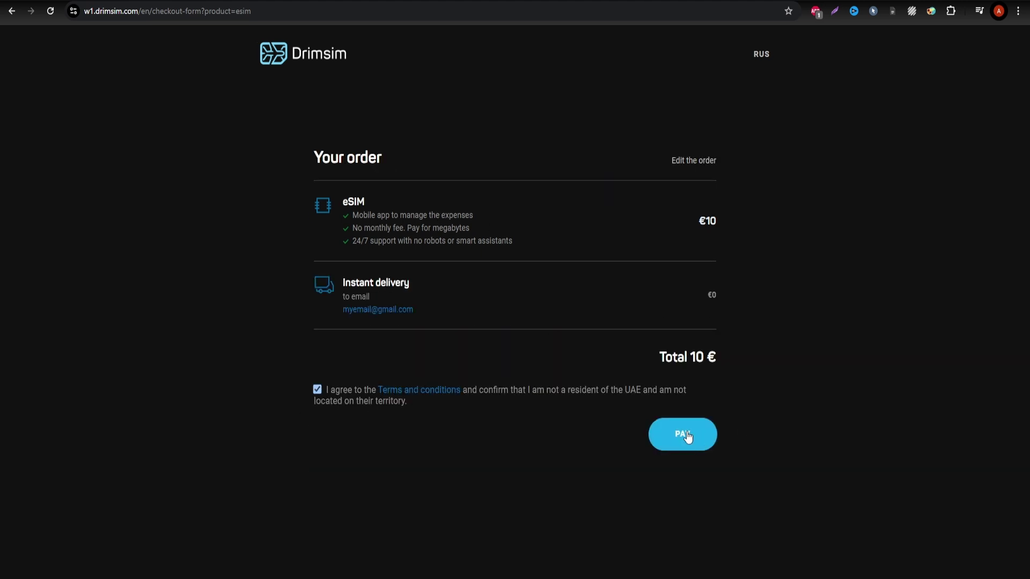